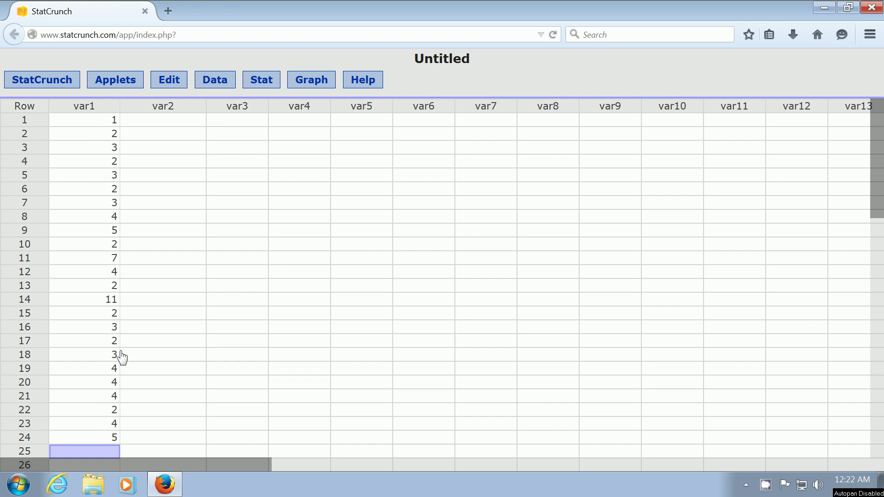
- Open the Sample Columns dialog from the Data menu
click(235, 285)
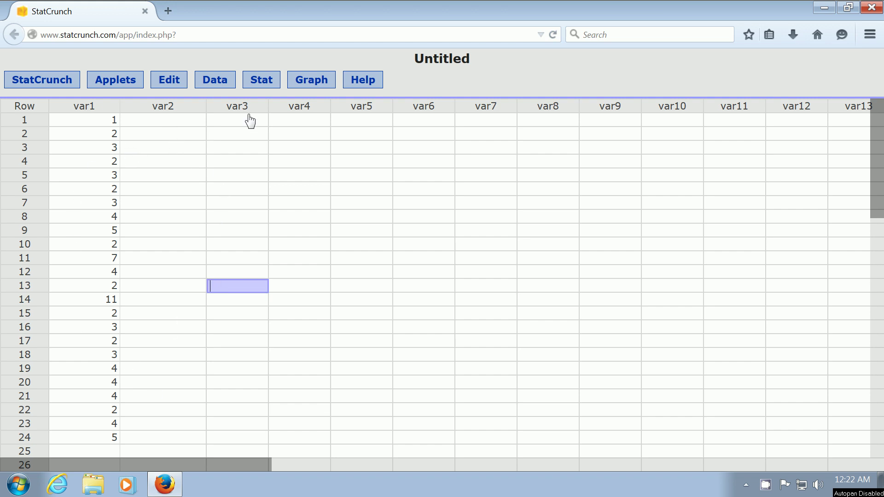
click(214, 84)
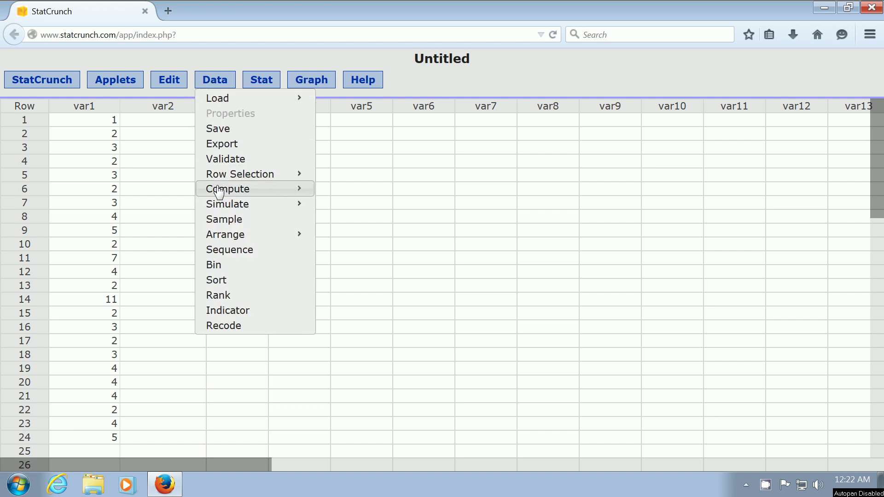
click(224, 220)
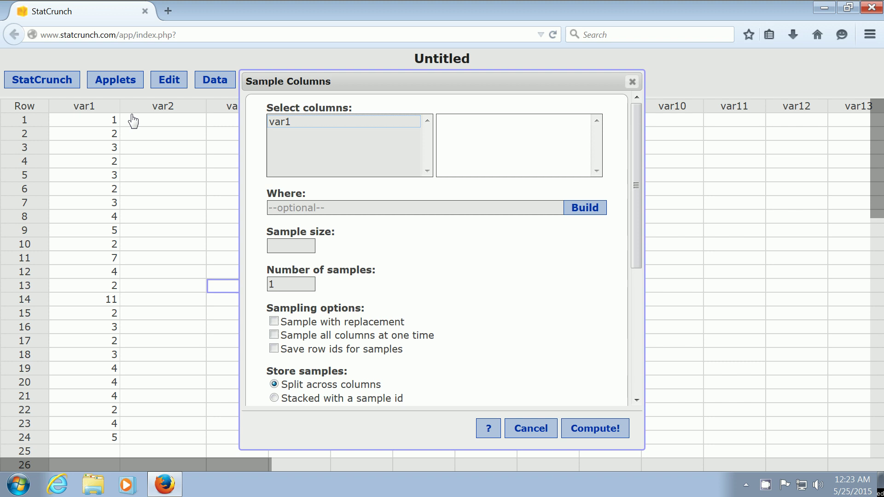
- Draw 2 samples of size 10 from var1, creating Sample1(var1) and Sample2(var1)
click(282, 124)
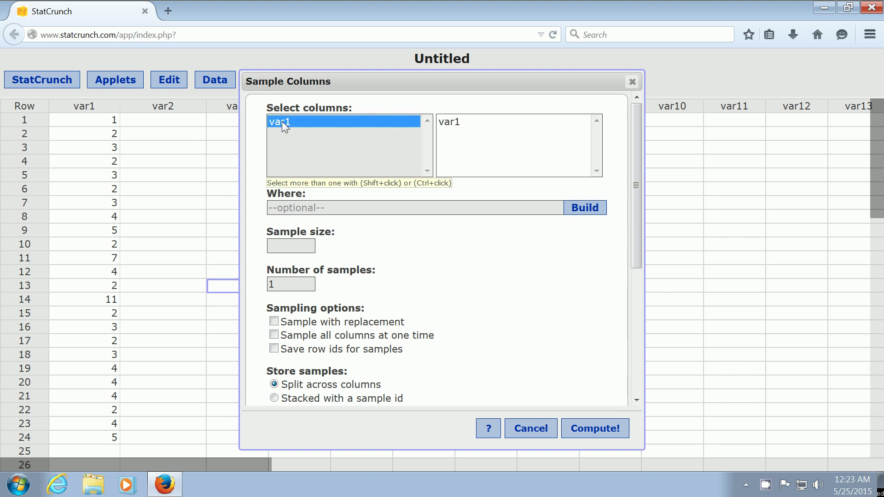
click(283, 246)
text(10)
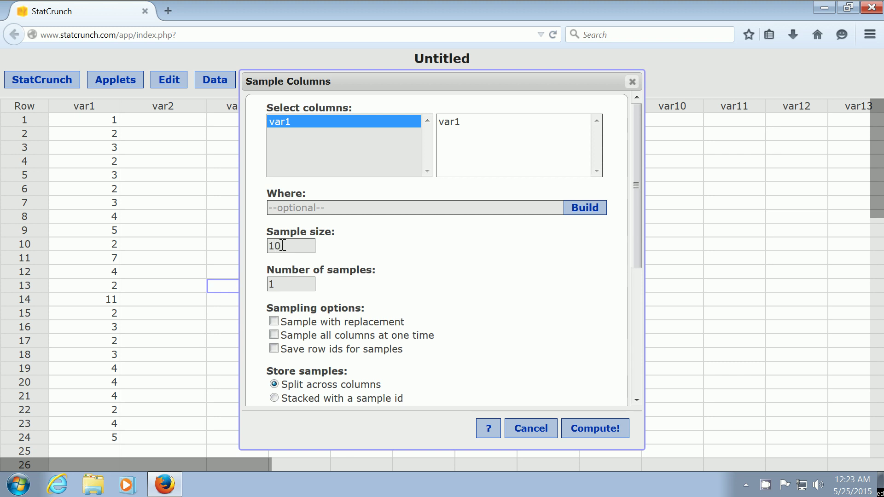
click(282, 283)
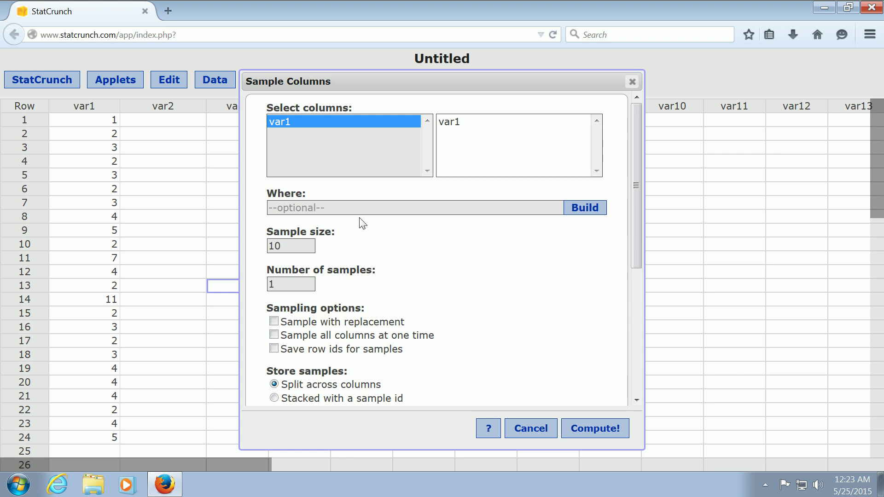
key(BackSpace)
click(603, 432)
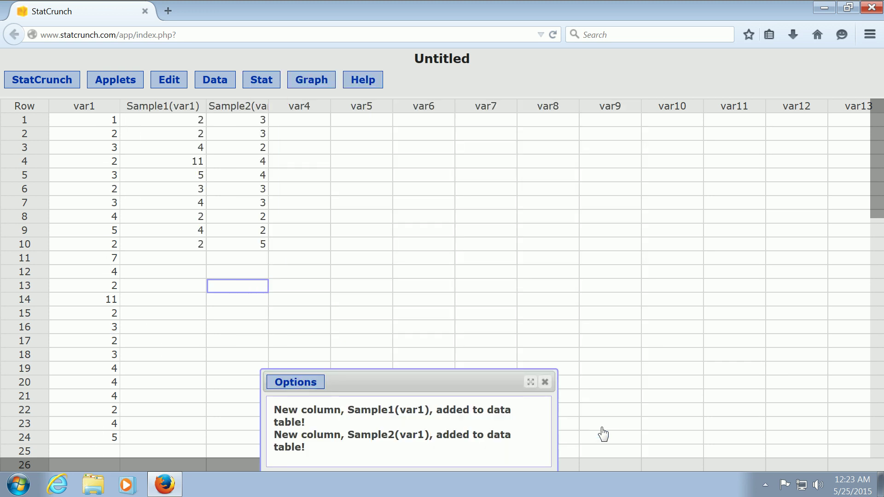
click(545, 383)
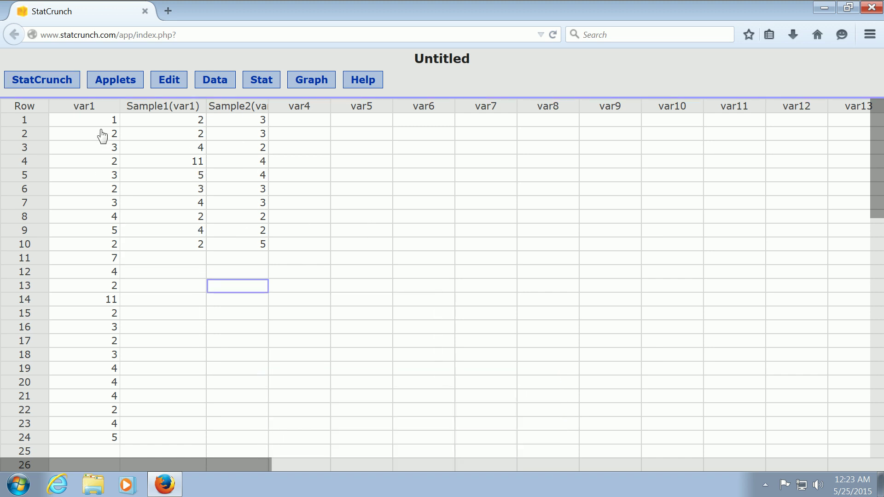